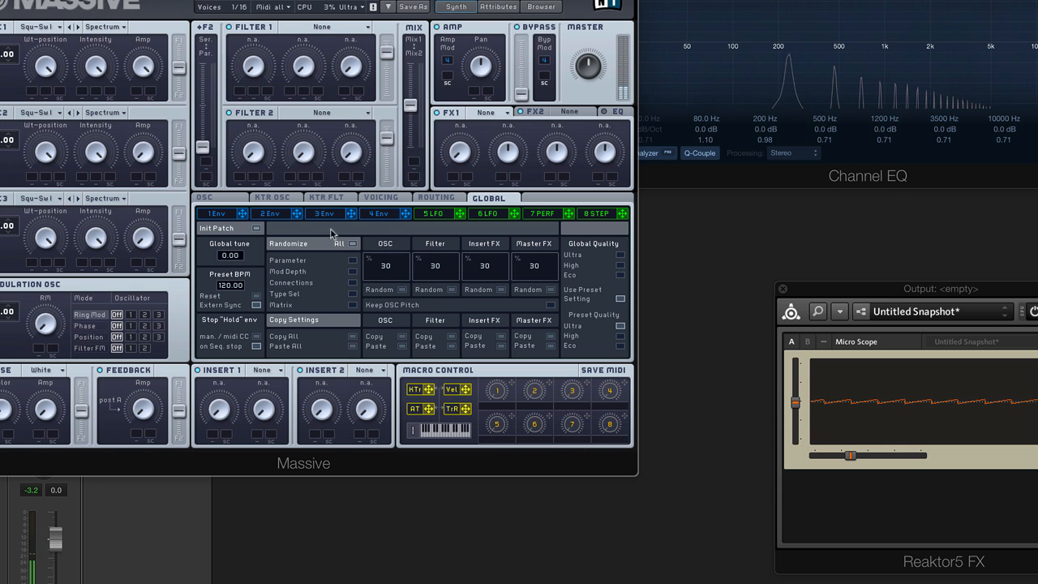
On the 4 Env amp envelope, raise the Decay Level knob to maximum
{"action": "left_click", "coordinate": [381, 214]}
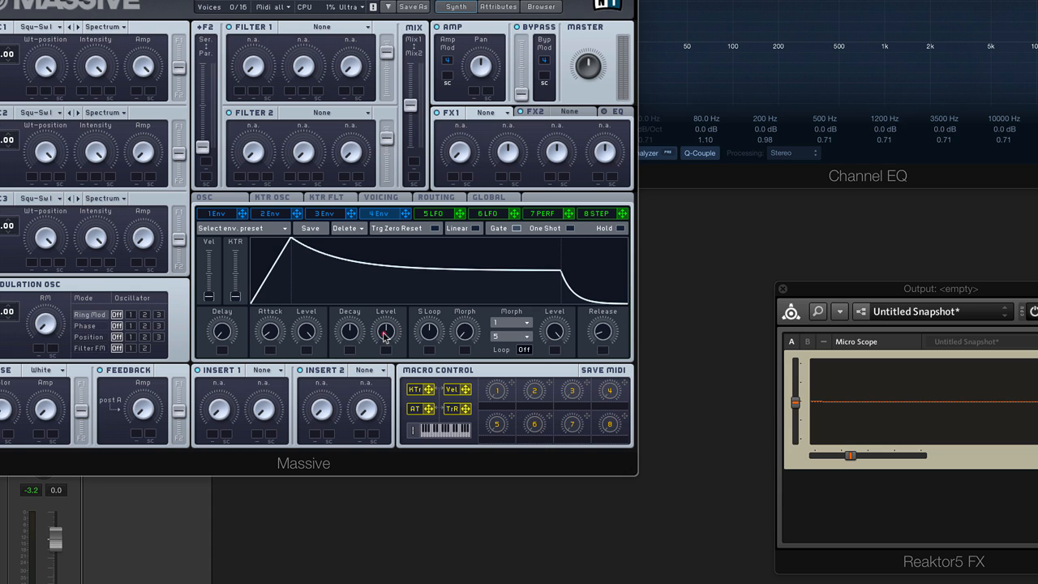
{"action": "left_click_drag", "start_coordinate": [386, 336], "coordinate": [385, 231]}
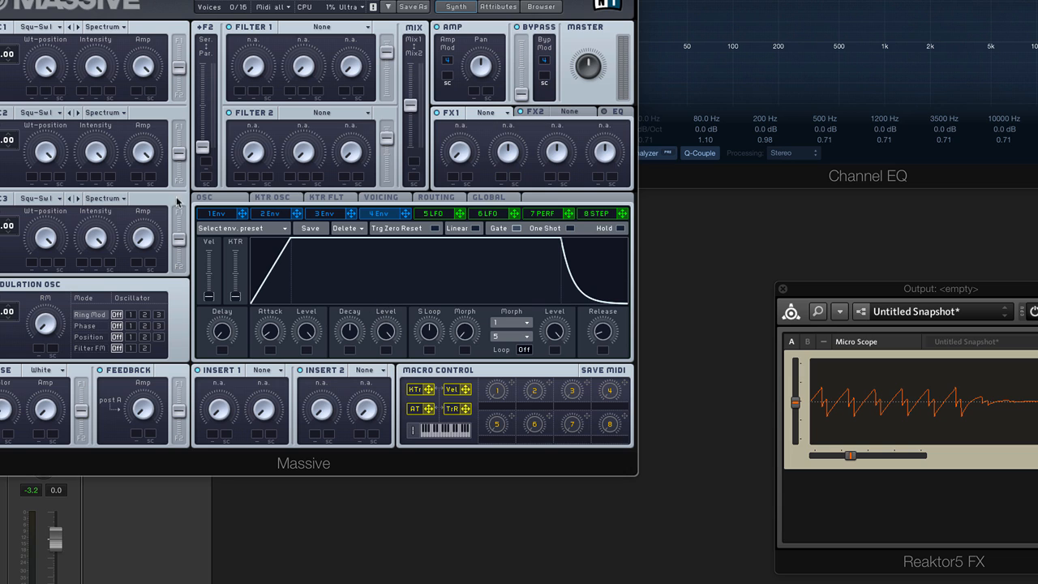
Enable Restart via Gate and shift Oscillator 2's start phase slightly later
{"action": "left_click", "coordinate": [210, 198]}
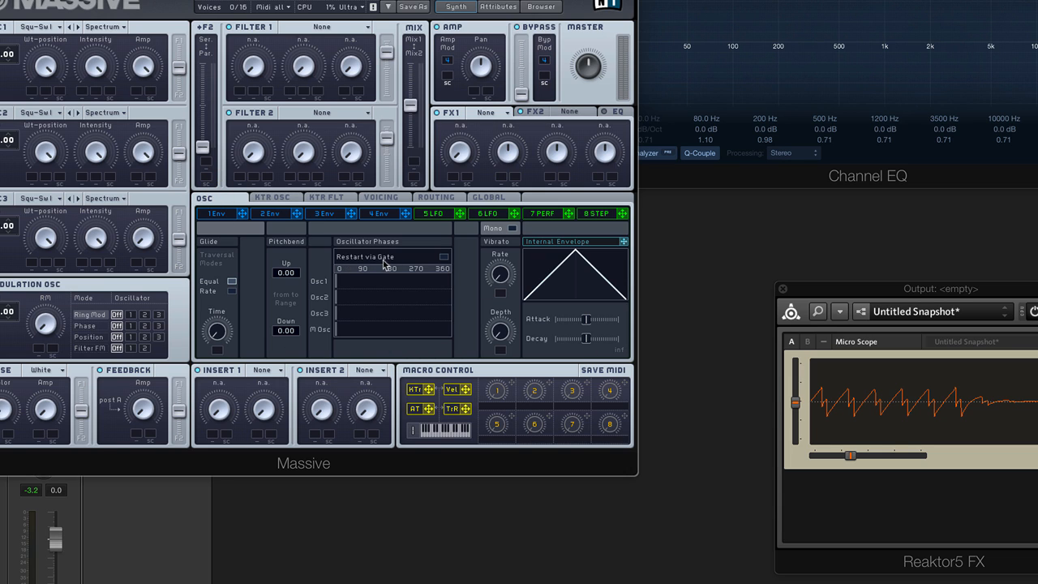
{"action": "left_click", "coordinate": [443, 258]}
{"action": "mouse_move", "coordinate": [338, 299]}
{"action": "left_mouse_down"}
{"action": "mouse_move", "coordinate": [451, 296]}
{"action": "mouse_move", "coordinate": [344, 306]}
{"action": "left_mouse_up"}
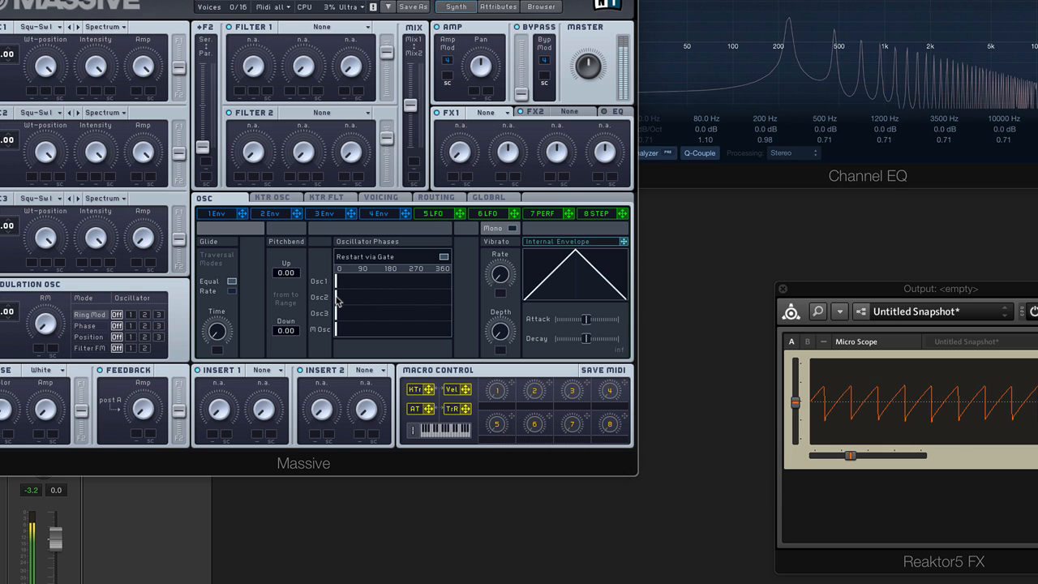
{"action": "left_click_drag", "start_coordinate": [337, 301], "coordinate": [342, 300]}
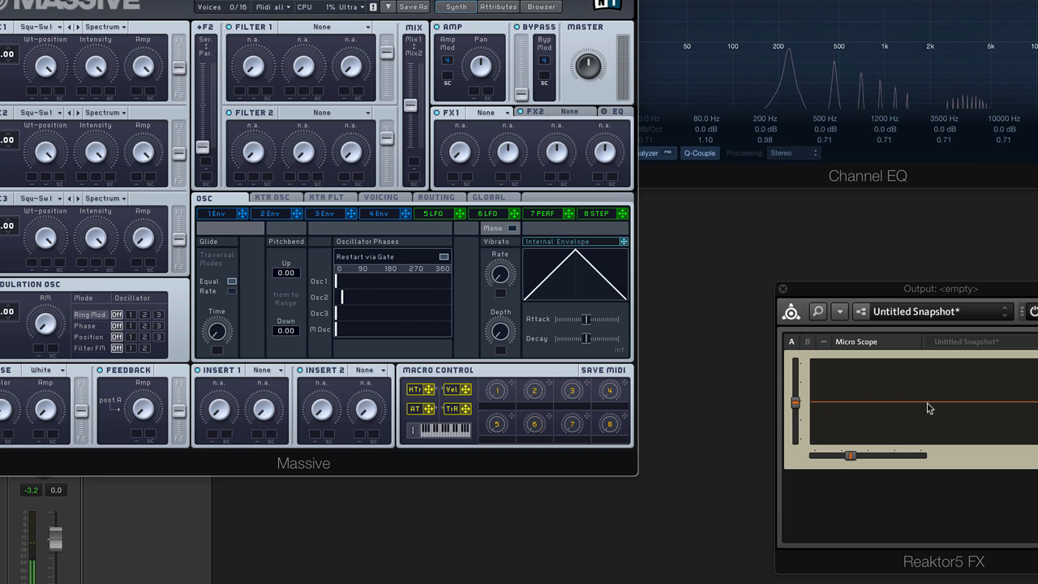
{"action": "left_click", "coordinate": [906, 69]}
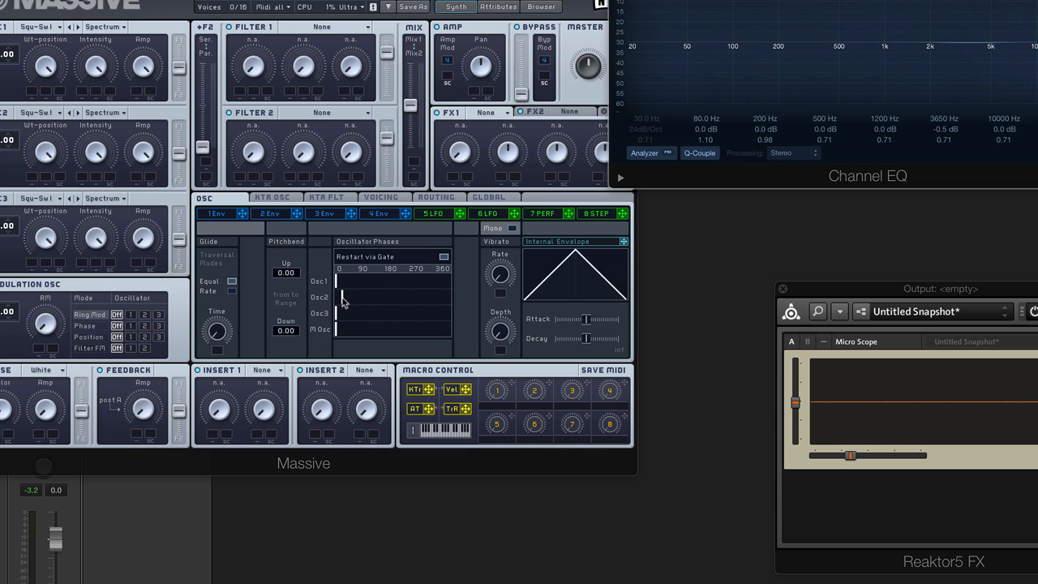
Move Oscillator 2's start phase to just past 180°, leaving Oscillators 1 and 3 at 0
{"action": "left_click_drag", "start_coordinate": [341, 296], "coordinate": [398, 297]}
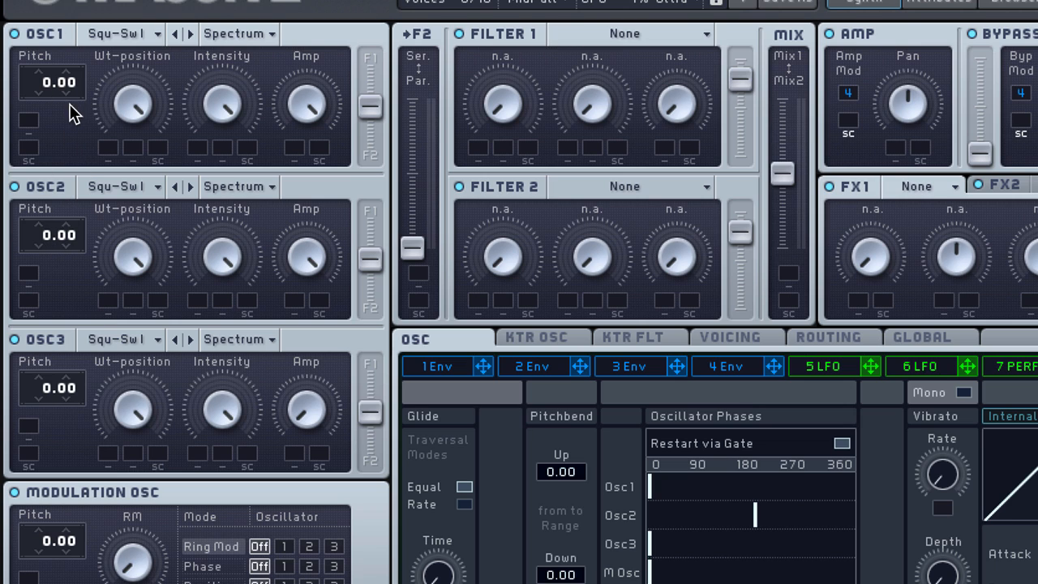
Detune Oscillator 1 slightly sharp and Oscillator 2 flat to -0.07
{"action": "left_click_drag", "start_coordinate": [76, 91], "coordinate": [86, 71]}
{"action": "left_click_drag", "start_coordinate": [75, 243], "coordinate": [77, 261]}
{"action": "left_click_drag", "start_coordinate": [79, 243], "coordinate": [76, 234]}
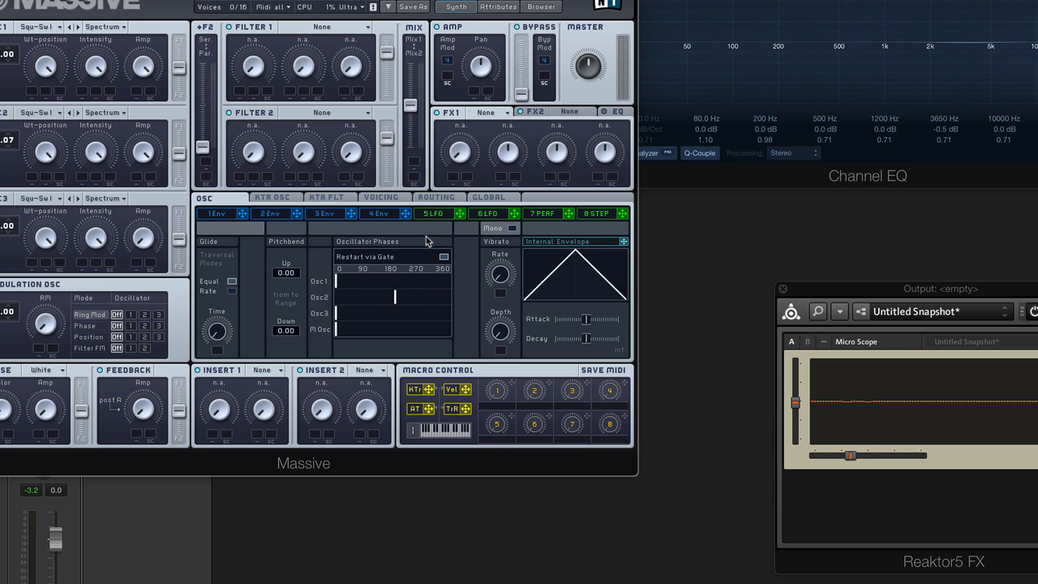
{"action": "left_click", "coordinate": [390, 199]}
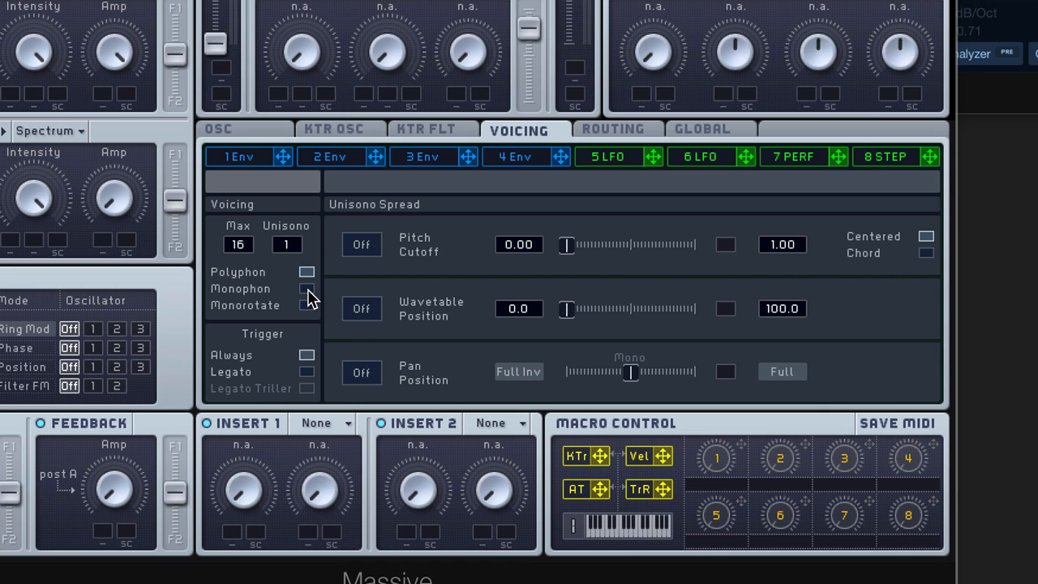
Try monophonic mode, then leave the synth in polyphonic mode
{"action": "left_click", "coordinate": [307, 289]}
{"action": "left_click", "coordinate": [307, 273]}
{"action": "left_click", "coordinate": [307, 289]}
{"action": "left_click", "coordinate": [306, 272]}
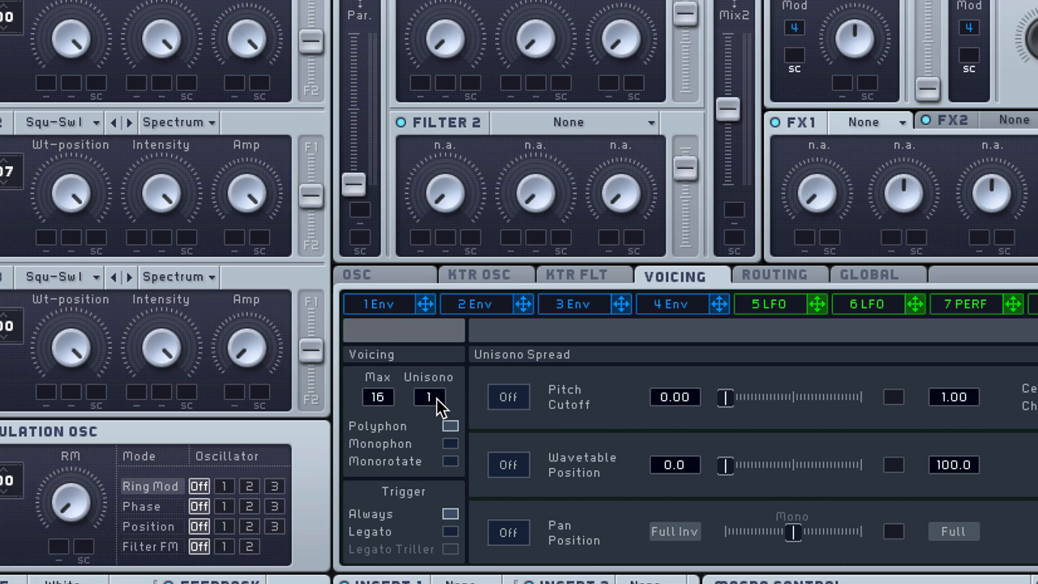
Set the unisono count to 4, turn down the master volume, and start playback
{"action": "left_click_drag", "start_coordinate": [436, 397], "coordinate": [435, 386]}
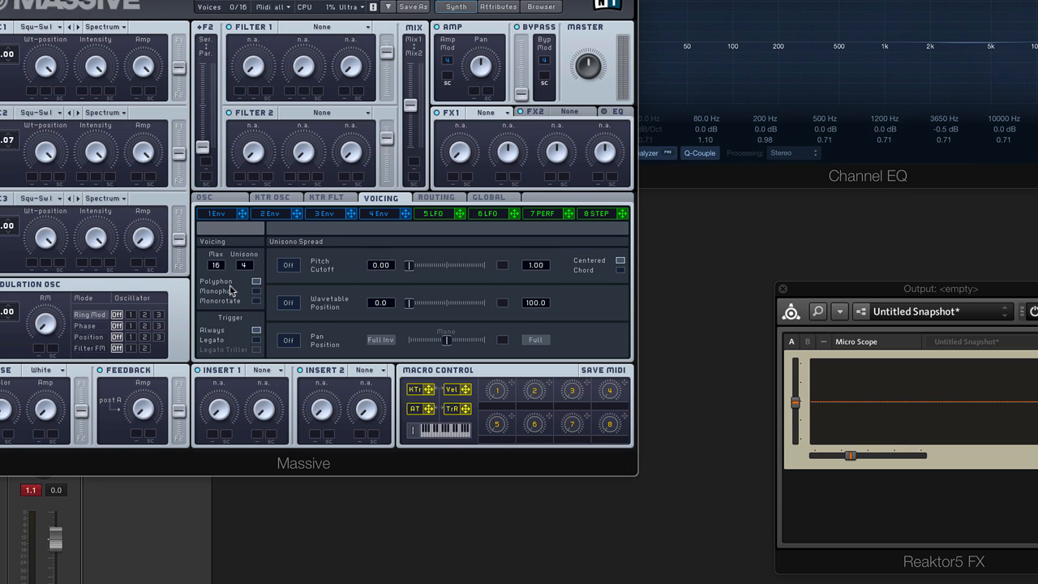
{"action": "left_click_drag", "start_coordinate": [593, 54], "coordinate": [591, 90]}
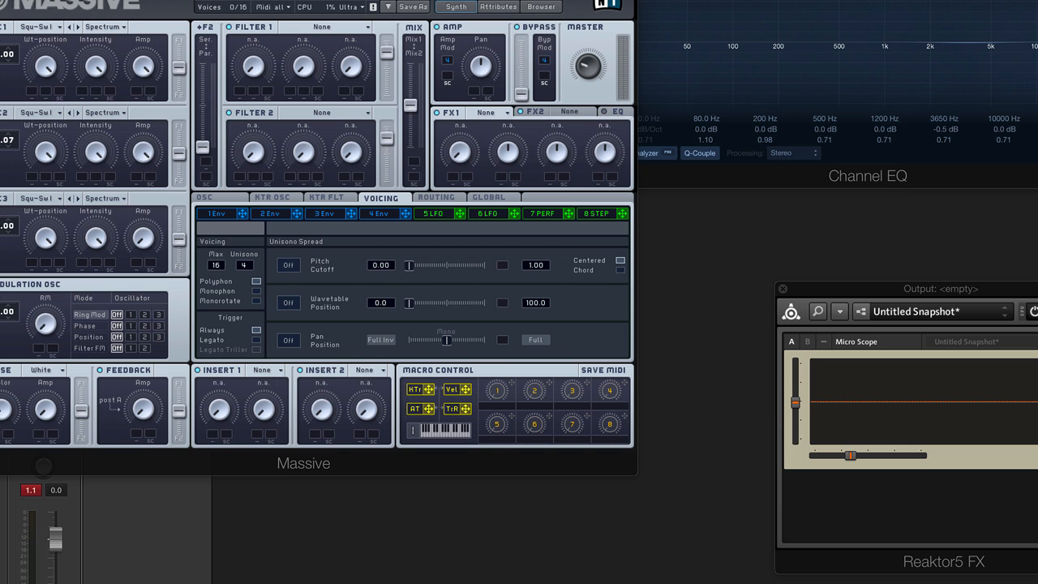
{"action": "key", "text": "space"}
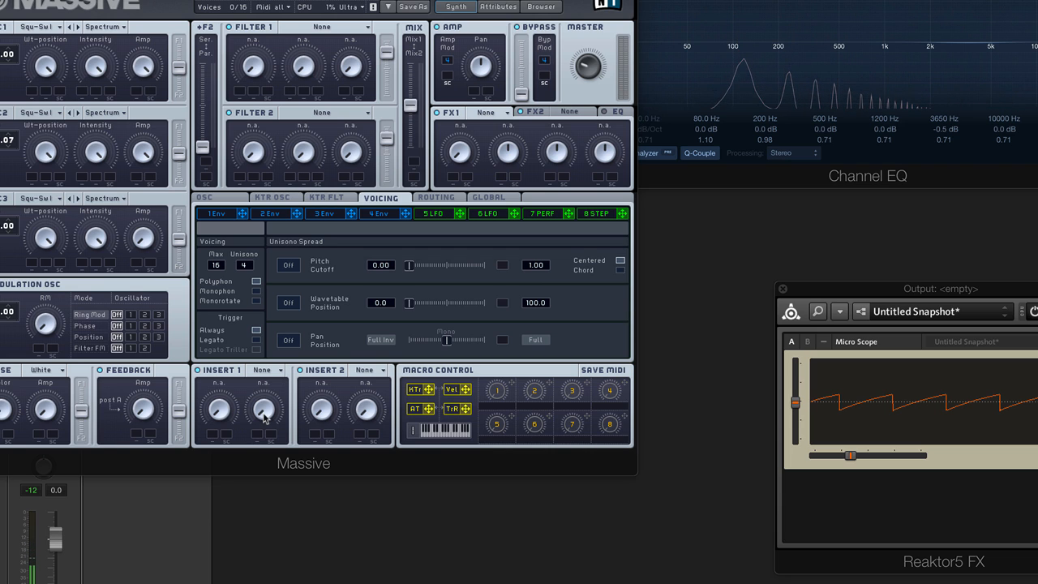
{"action": "left_click", "coordinate": [213, 197]}
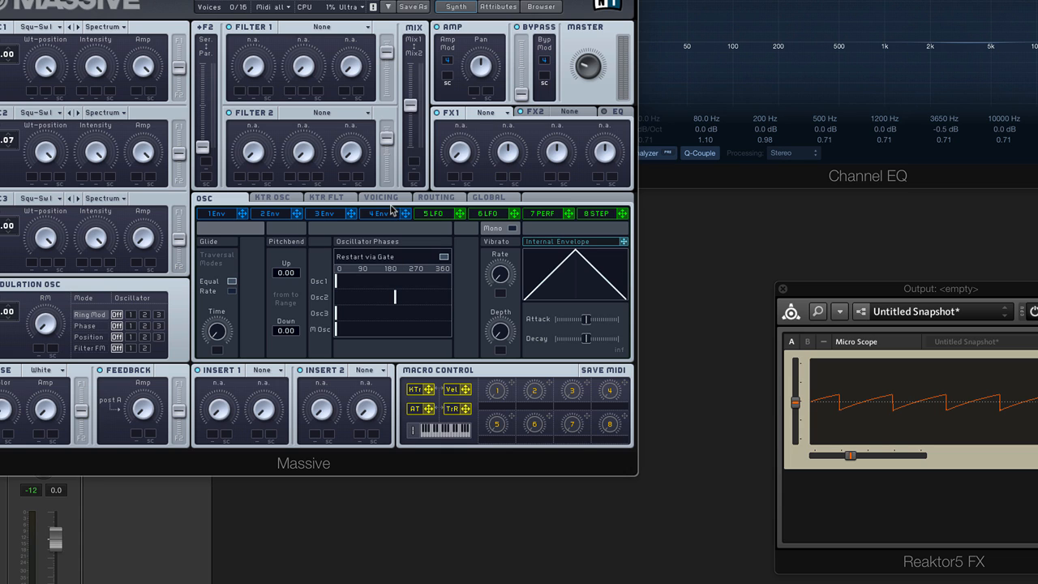
{"action": "left_click", "coordinate": [381, 199]}
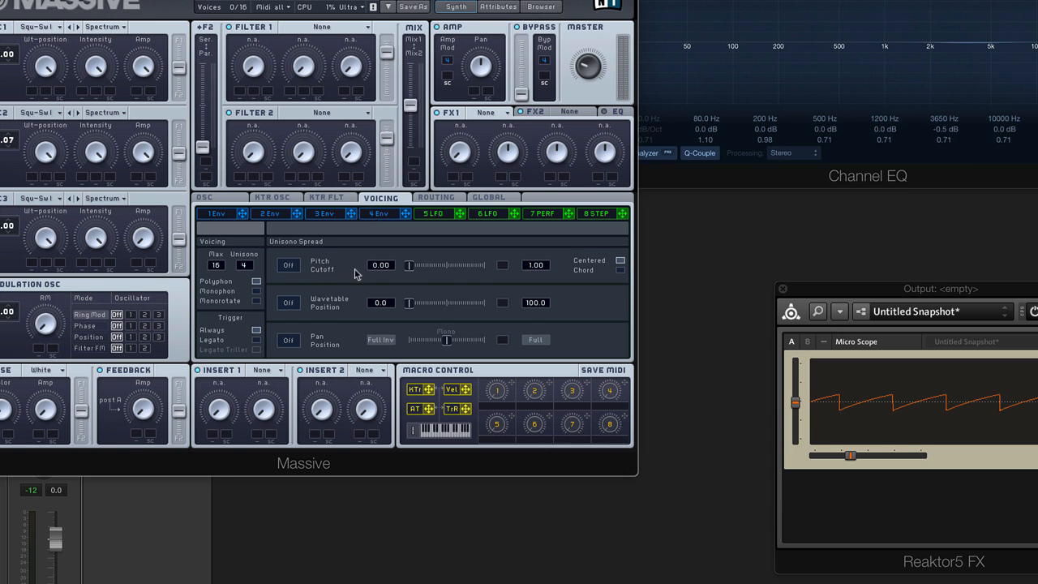
Turn on unison pitch/cutoff spread and audition detune amounts, settling on a small spread
{"action": "left_click", "coordinate": [288, 266]}
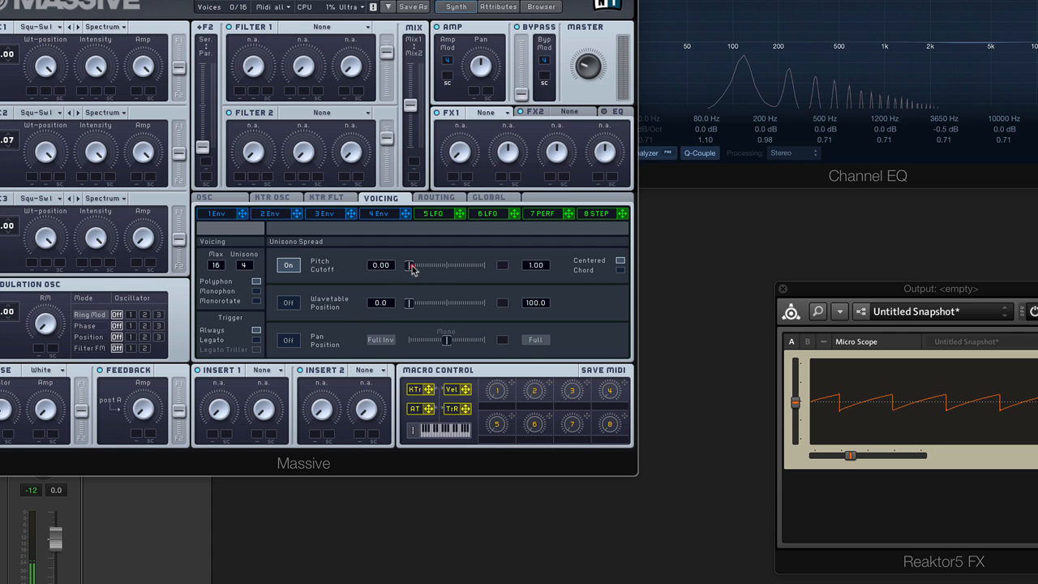
{"action": "left_click_drag", "start_coordinate": [411, 268], "coordinate": [422, 270]}
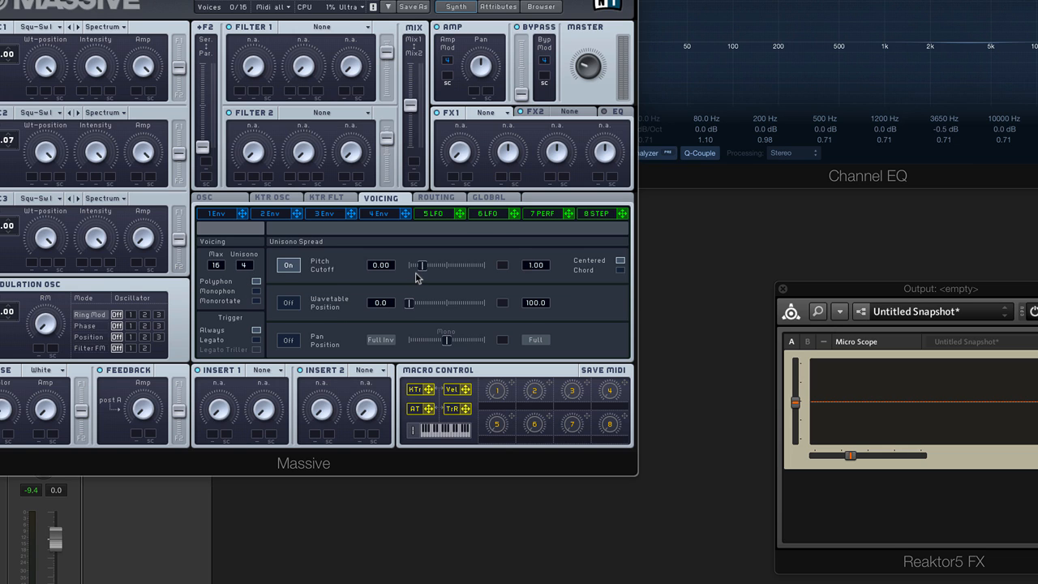
{"action": "left_click_drag", "start_coordinate": [421, 271], "coordinate": [478, 282]}
{"action": "left_click_drag", "start_coordinate": [424, 266], "coordinate": [404, 279]}
{"action": "mouse_move", "coordinate": [414, 270]}
{"action": "left_mouse_down"}
{"action": "mouse_move", "coordinate": [496, 268]}
{"action": "mouse_move", "coordinate": [405, 272]}
{"action": "left_mouse_up"}
{"action": "left_click_drag", "start_coordinate": [412, 265], "coordinate": [495, 271]}
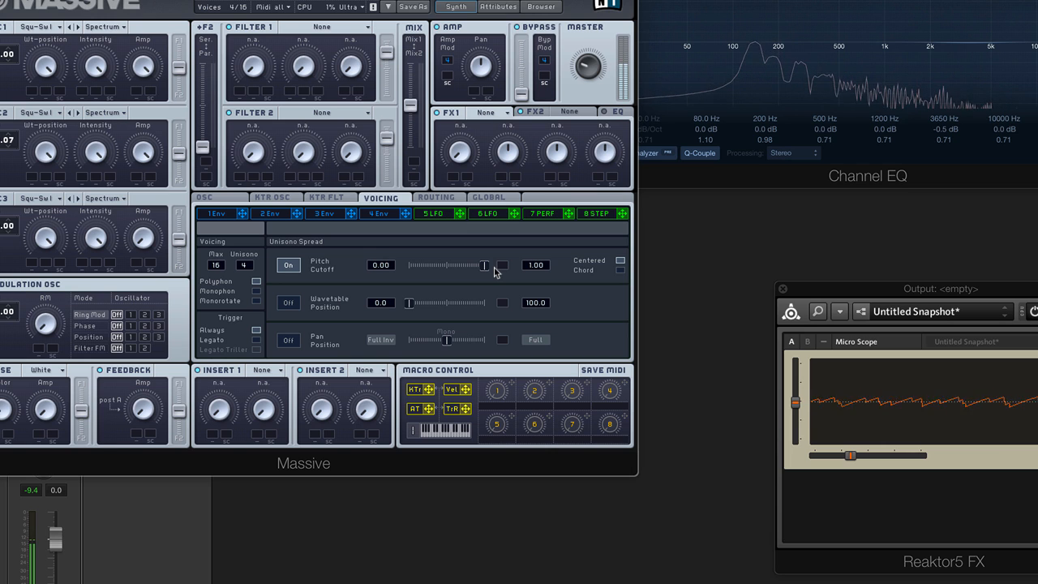
{"action": "left_click_drag", "start_coordinate": [495, 271], "coordinate": [410, 277]}
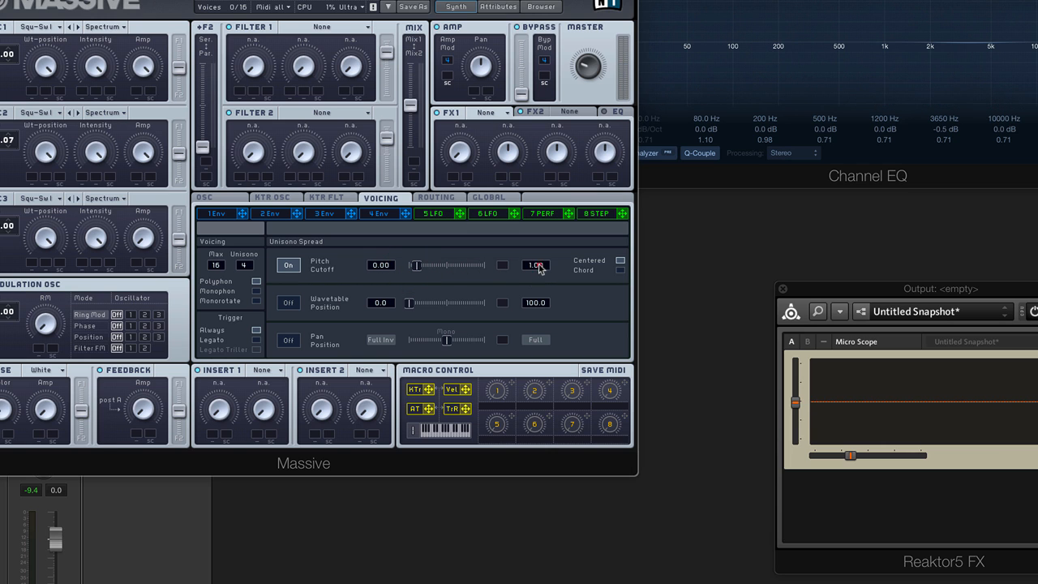
{"action": "left_click_drag", "start_coordinate": [540, 268], "coordinate": [547, 397]}
Set the Unisono Pitch/Cutoff spread slider to 0.10 and play a test note
{"action": "left_click", "coordinate": [543, 266]}
{"action": "left_click", "coordinate": [416, 267]}
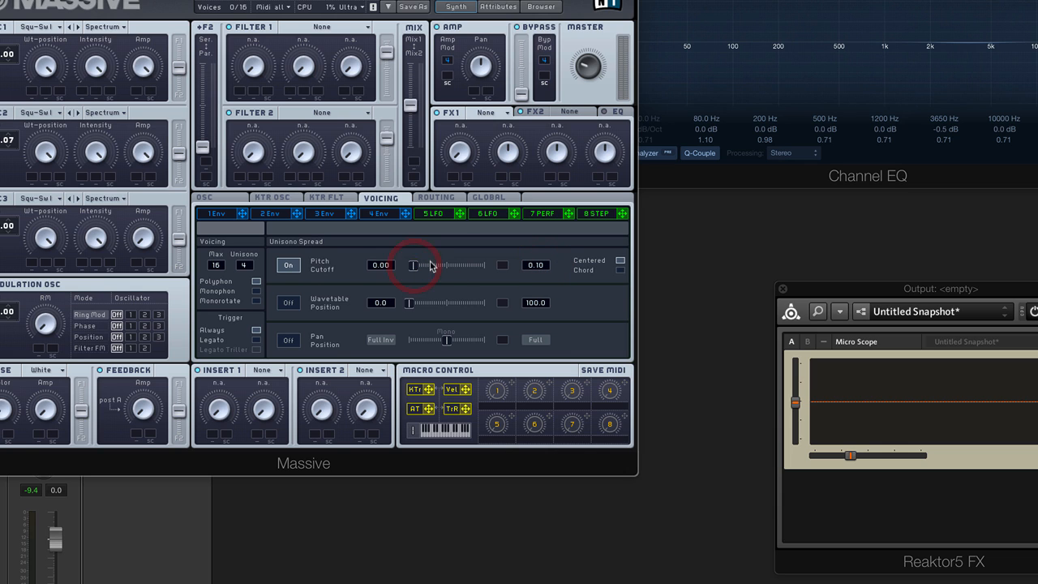
{"action": "left_click_drag", "start_coordinate": [432, 266], "coordinate": [472, 273]}
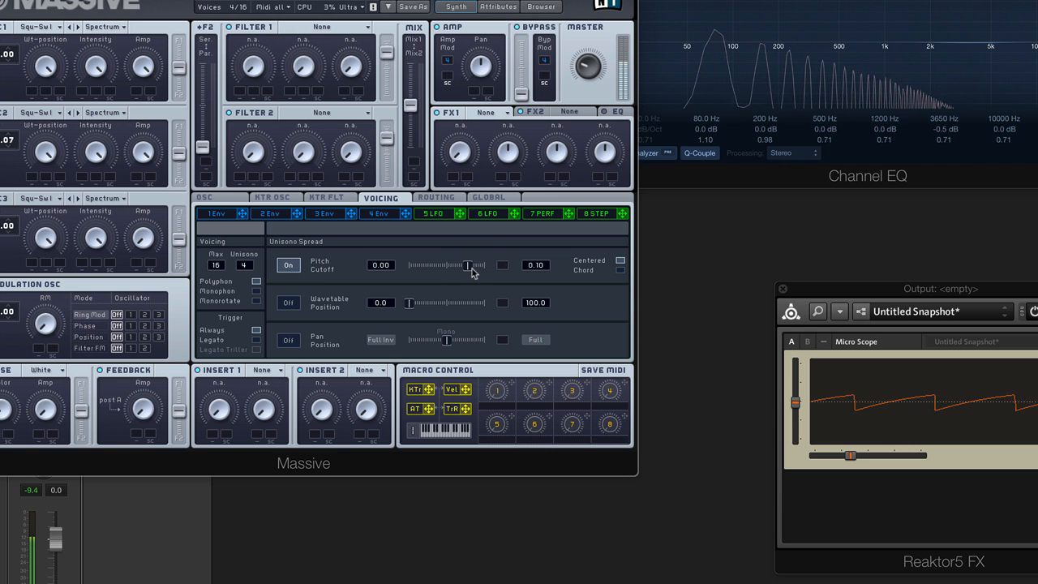
{"action": "left_click", "coordinate": [469, 267]}
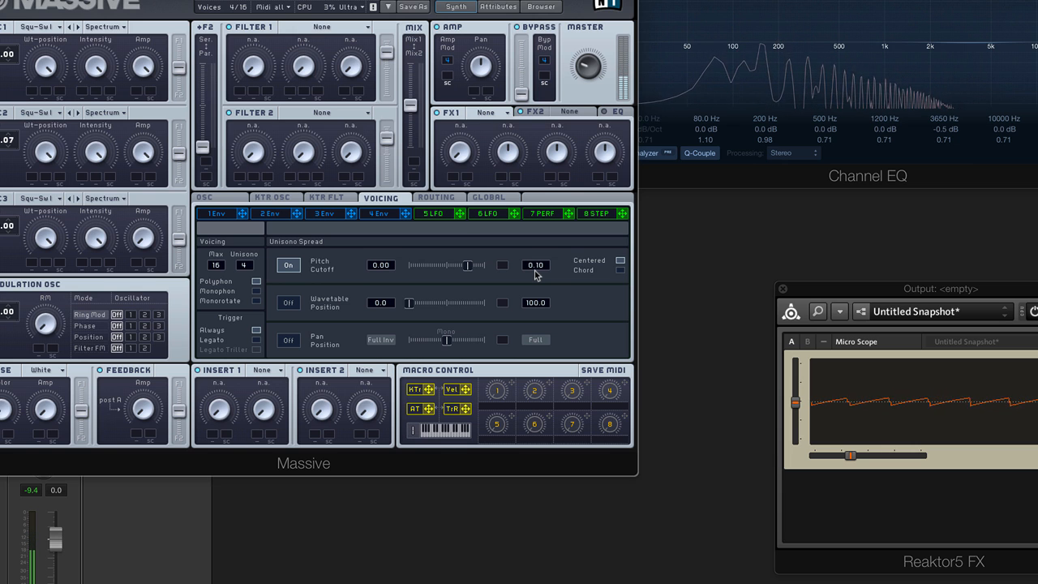
Uncheck Restart via Gate on the OSC tab and return to the Voicing settings
{"action": "left_click", "coordinate": [217, 202]}
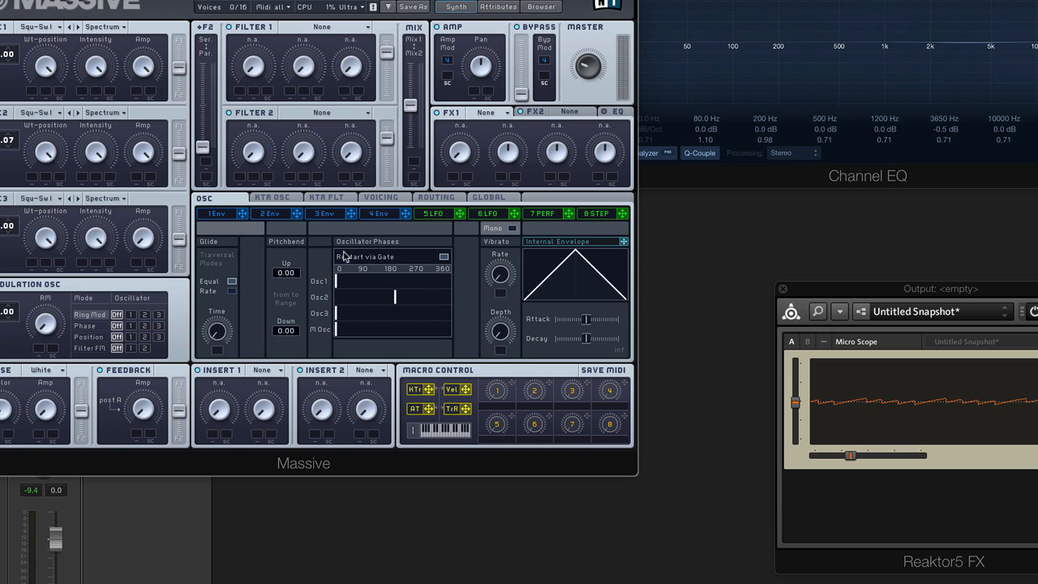
{"action": "left_click", "coordinate": [444, 258]}
{"action": "left_click", "coordinate": [382, 198]}
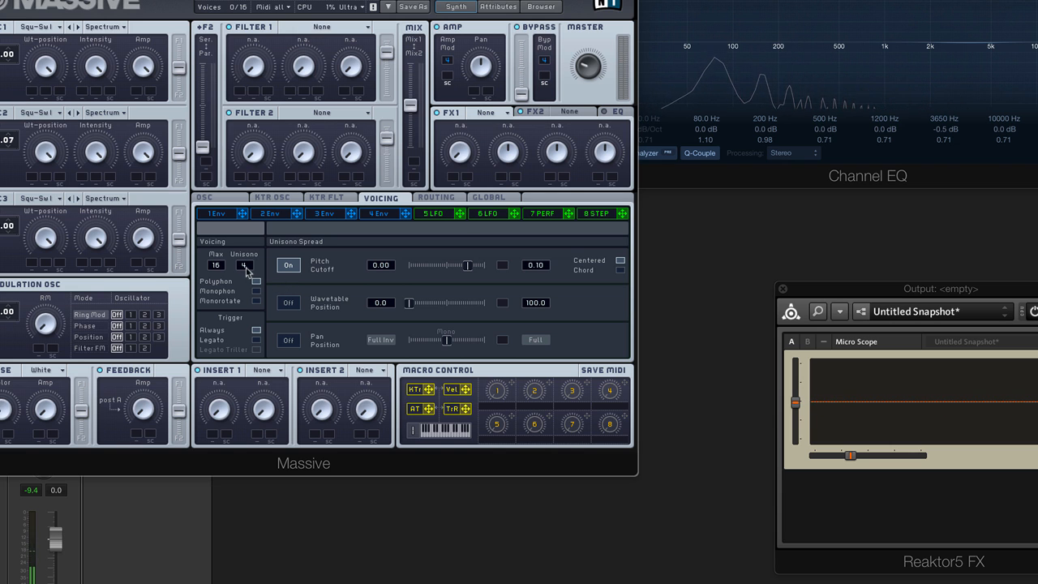
{"action": "left_click_drag", "start_coordinate": [246, 270], "coordinate": [253, 287]}
{"action": "left_click", "coordinate": [215, 199]}
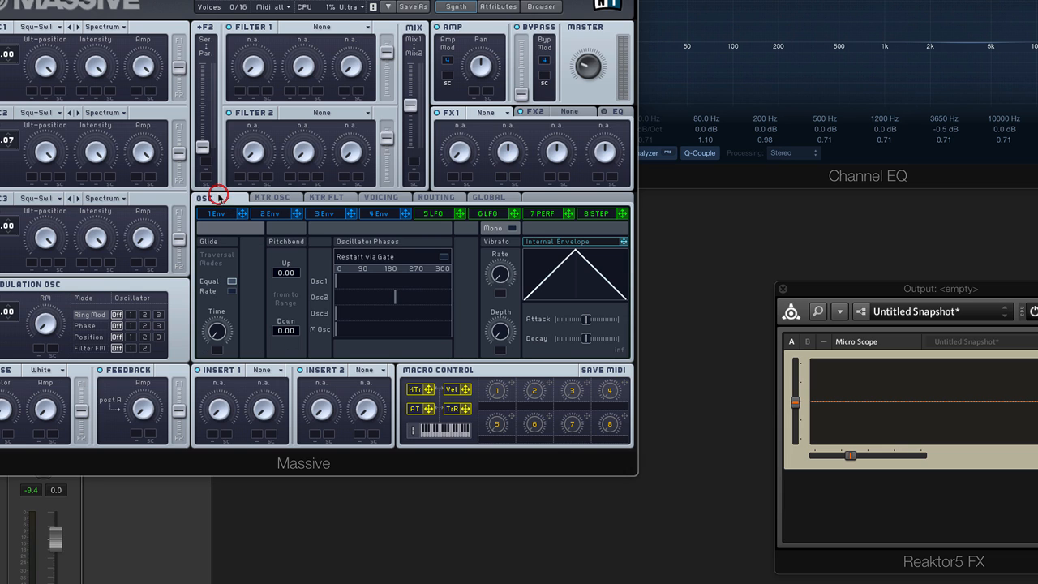
{"action": "left_click", "coordinate": [444, 258]}
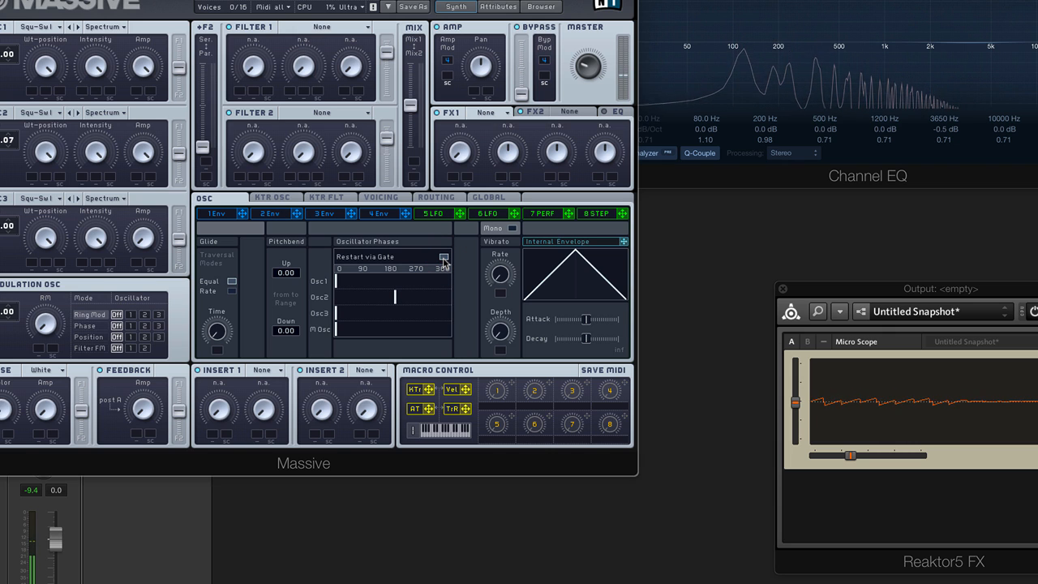
{"action": "left_click", "coordinate": [444, 258]}
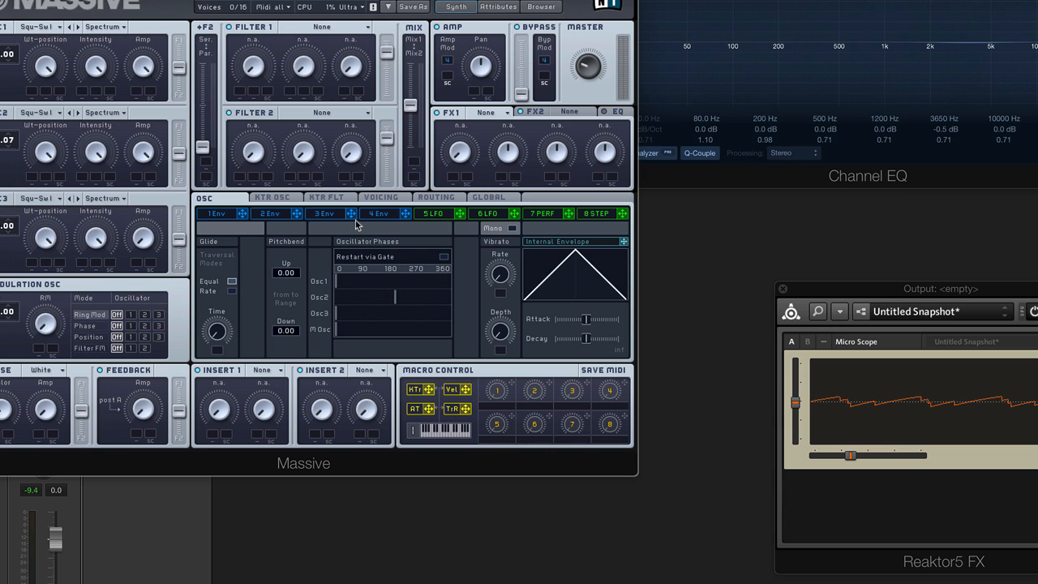
{"action": "left_click", "coordinate": [380, 198]}
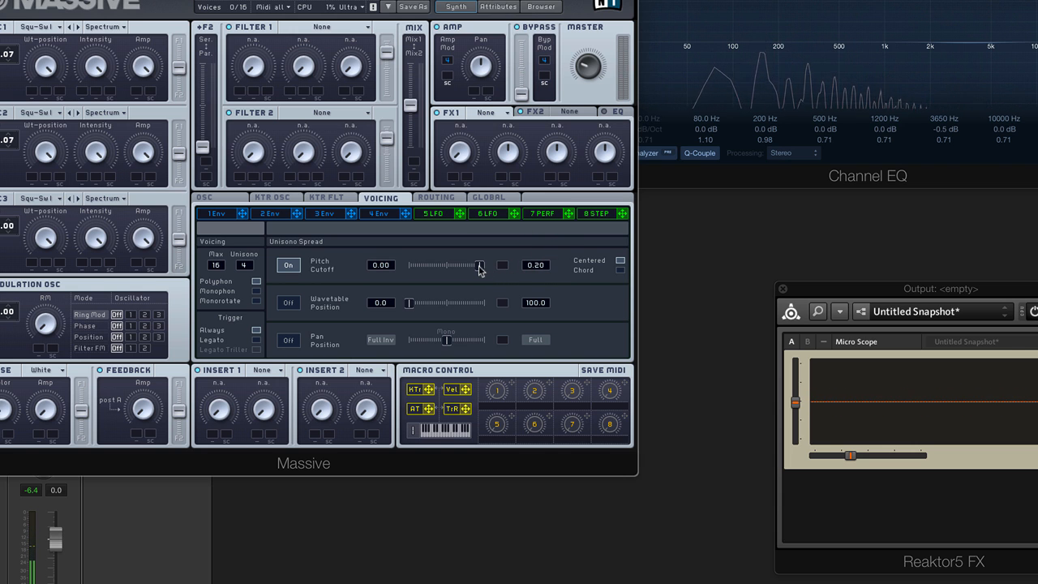
Adjust the unison pitch spread and pull the filter MIX fader fully to Filter 2
{"action": "left_click_drag", "start_coordinate": [480, 268], "coordinate": [411, 268]}
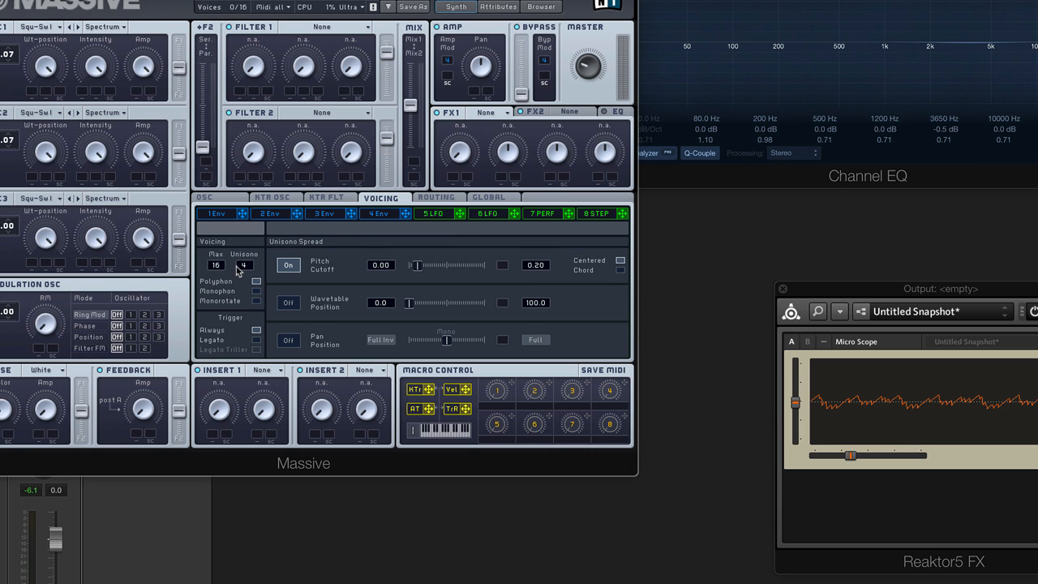
{"action": "left_click_drag", "start_coordinate": [413, 108], "coordinate": [412, 171]}
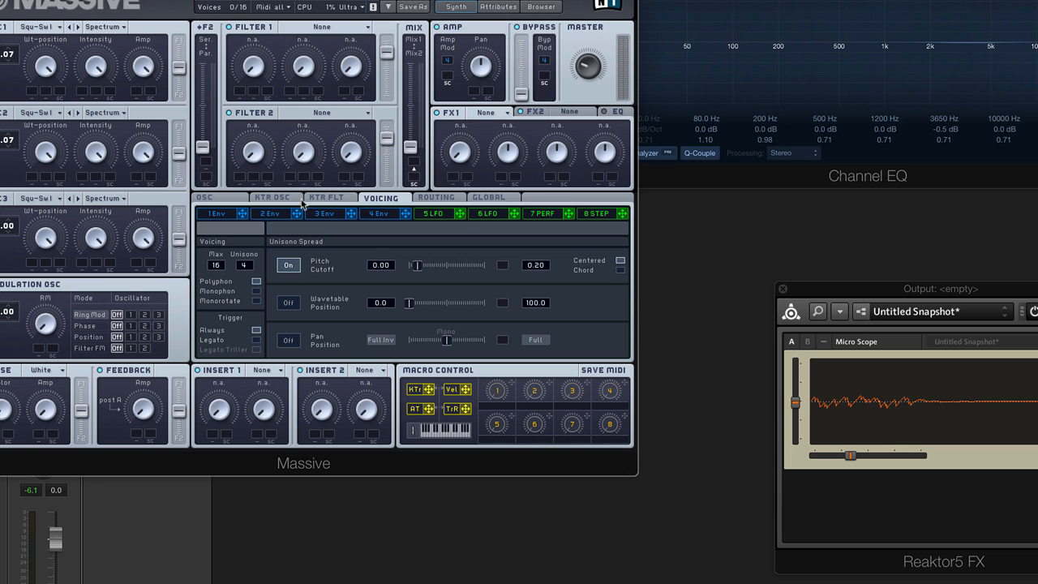
Set Filter 2 to Lowpass 2, raise its cutoff, and modulate the cutoff with envelope 1
{"action": "left_click", "coordinate": [328, 113]}
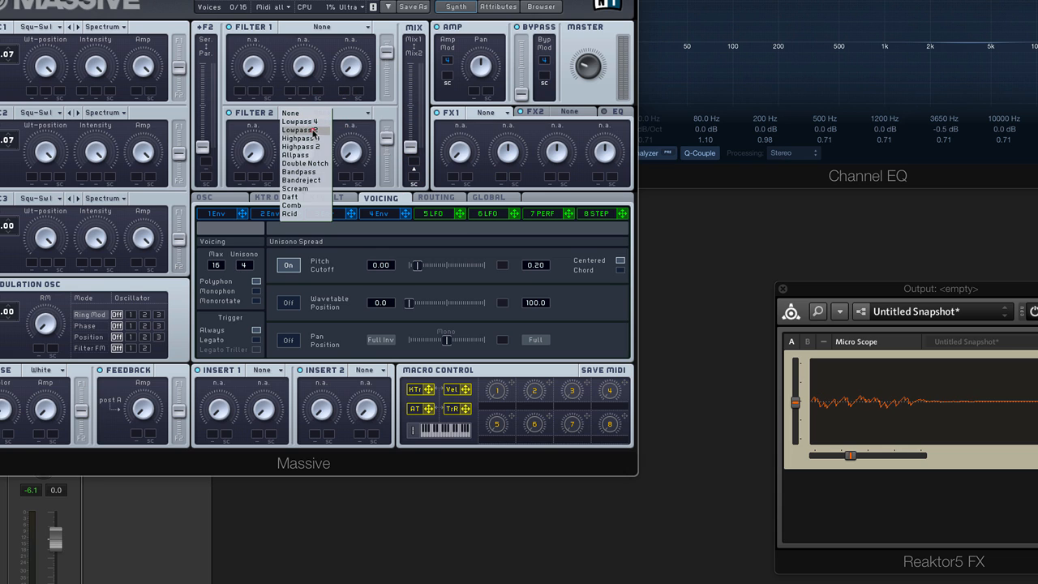
{"action": "left_click", "coordinate": [312, 133]}
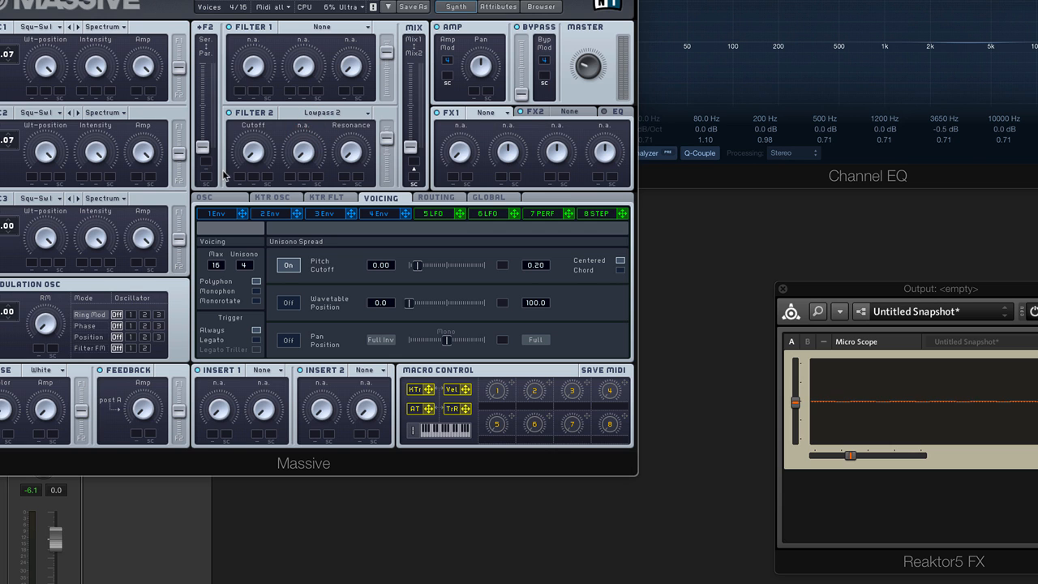
{"action": "left_click_drag", "start_coordinate": [257, 154], "coordinate": [257, 3]}
{"action": "left_click_drag", "start_coordinate": [243, 215], "coordinate": [251, 50]}
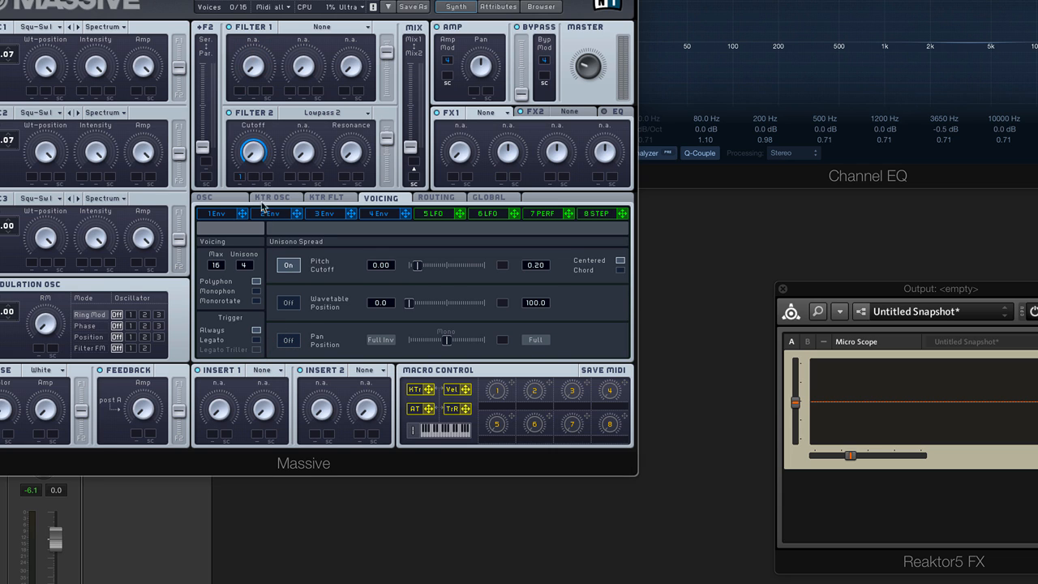
In envelope 1, lengthen the attack for a slow swell, lower the decay level, then trim the attack slightly
{"action": "left_click", "coordinate": [217, 213]}
{"action": "left_click_drag", "start_coordinate": [265, 292], "coordinate": [286, 300]}
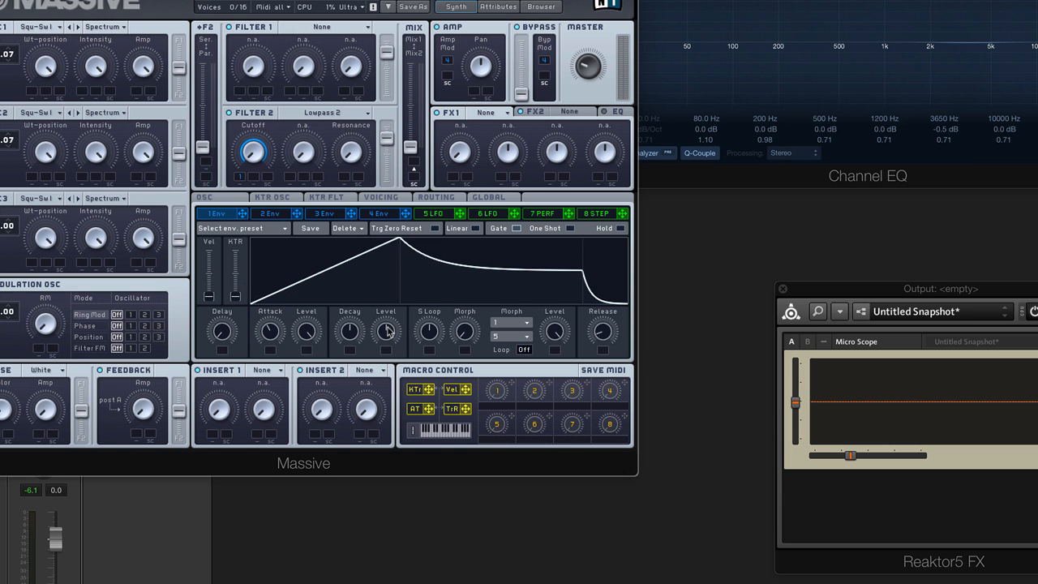
{"action": "left_click_drag", "start_coordinate": [383, 334], "coordinate": [385, 371]}
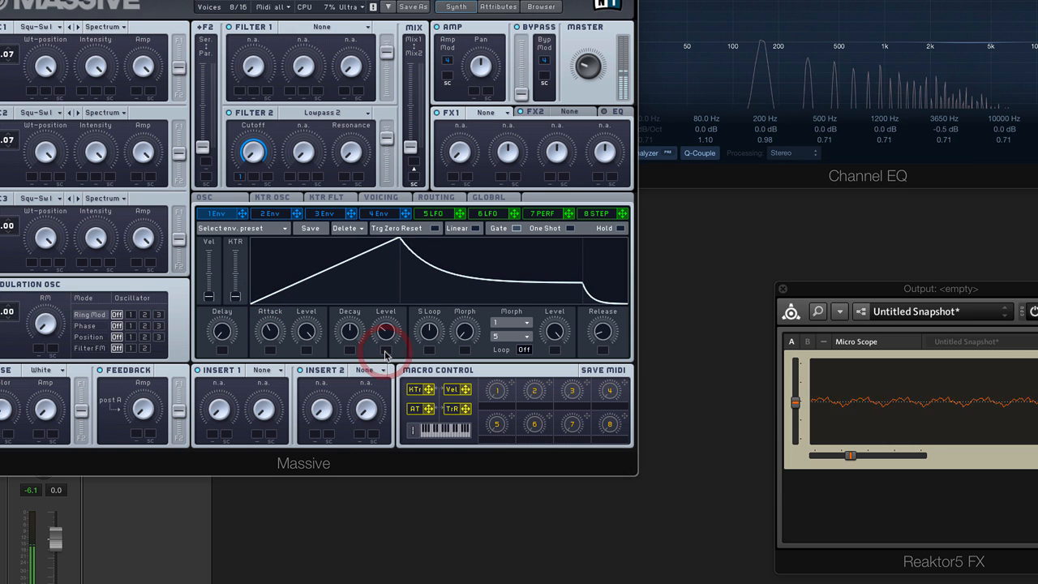
{"action": "left_click_drag", "start_coordinate": [265, 338], "coordinate": [262, 296]}
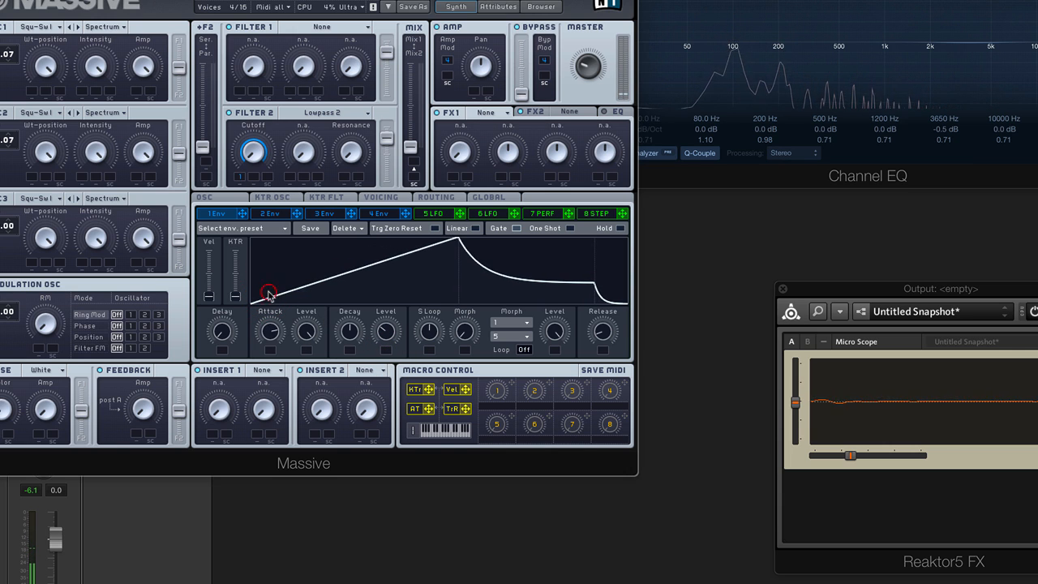
{"action": "left_click_drag", "start_coordinate": [284, 341], "coordinate": [277, 347]}
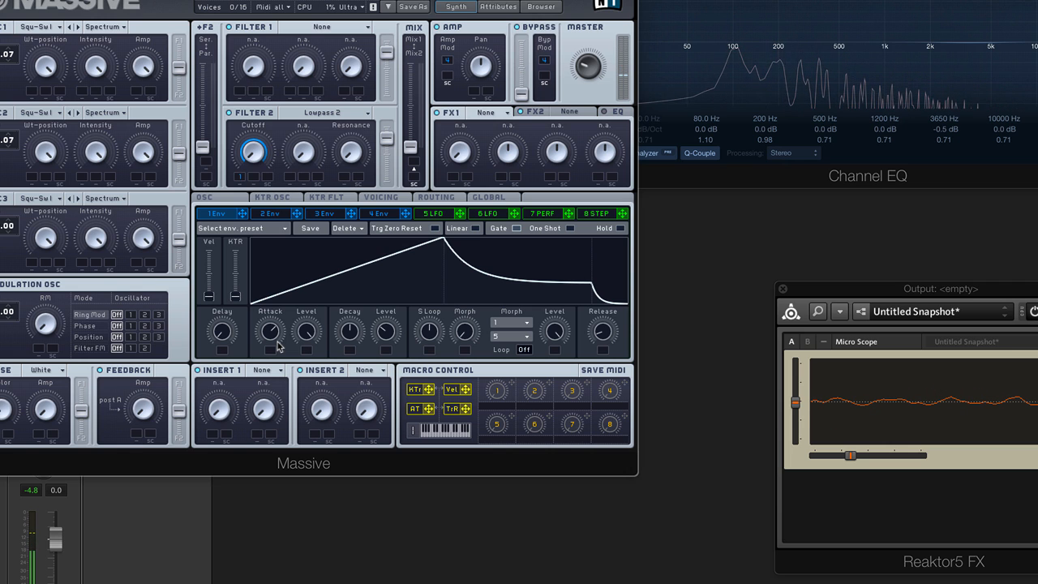
Load Dimension Expander into FX1, raising its Dry/Wet and shrinking its Size
{"action": "left_click", "coordinate": [507, 112]}
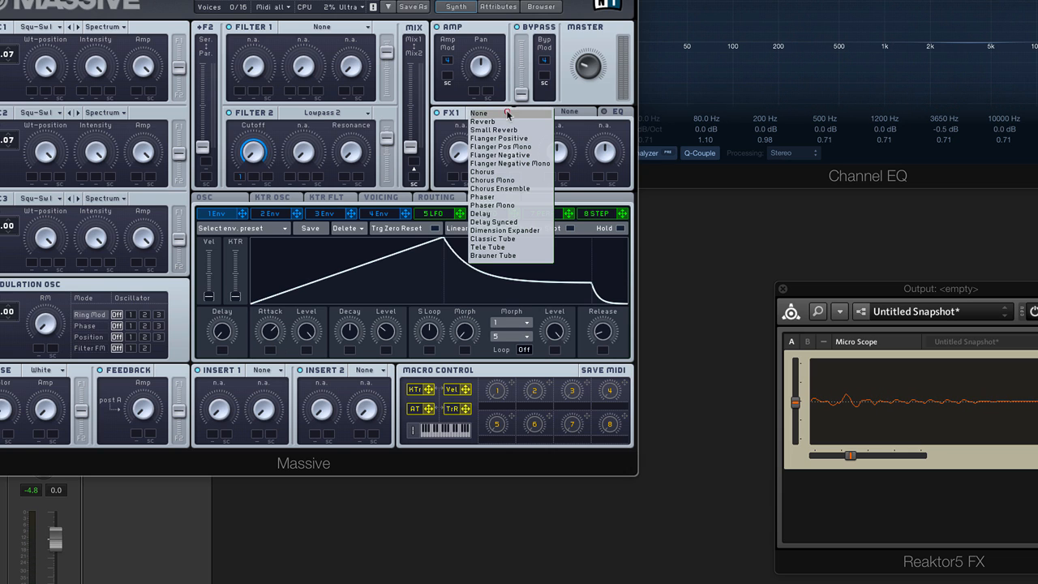
{"action": "left_click", "coordinate": [504, 230]}
{"action": "left_click_drag", "start_coordinate": [461, 128], "coordinate": [509, 197]}
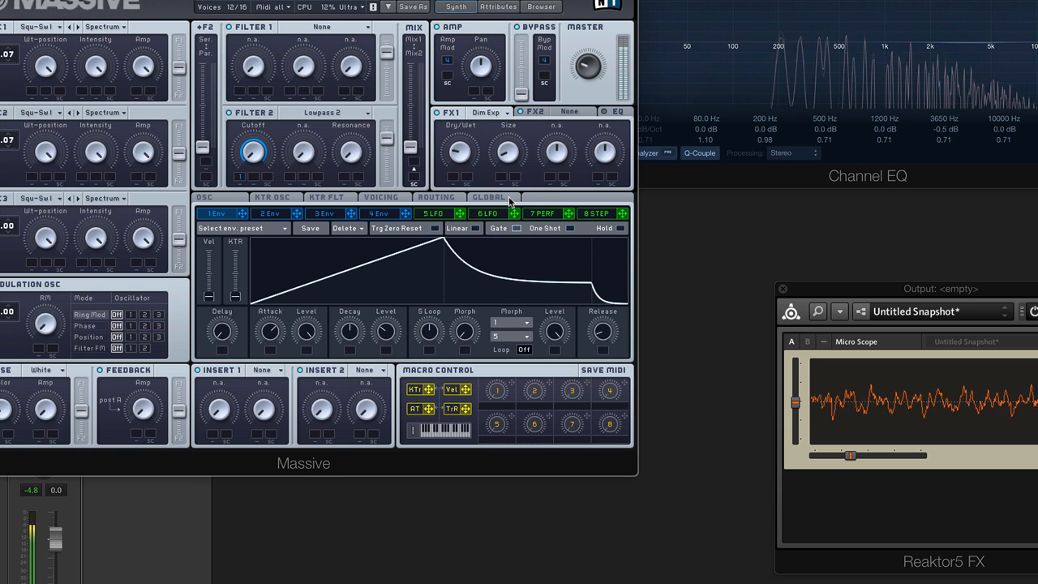
Load Reverb into FX2, then raise its Dry/Wet mix and lower its Size
{"action": "left_click", "coordinate": [587, 112]}
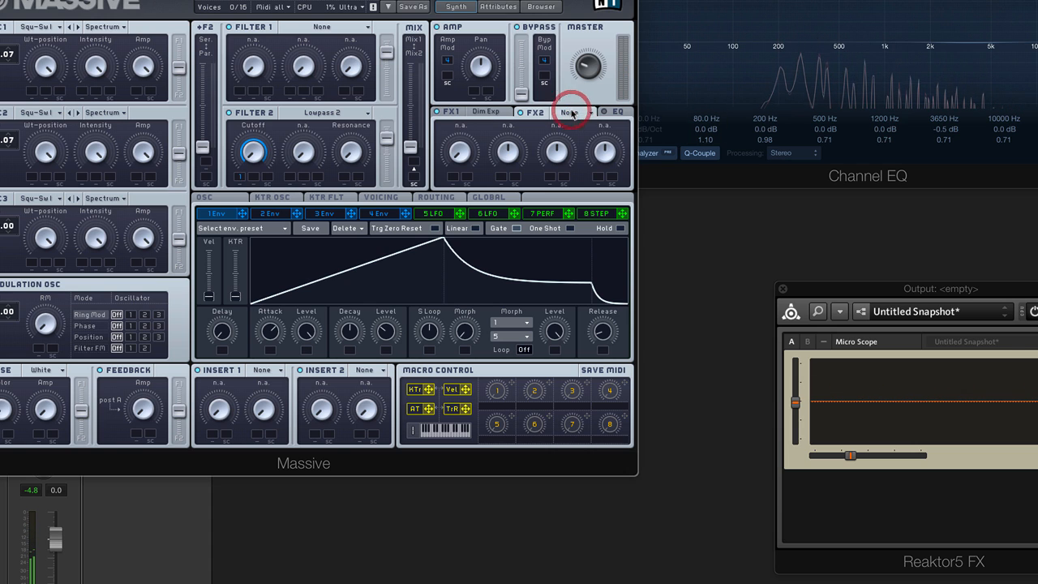
{"action": "left_click", "coordinate": [586, 122]}
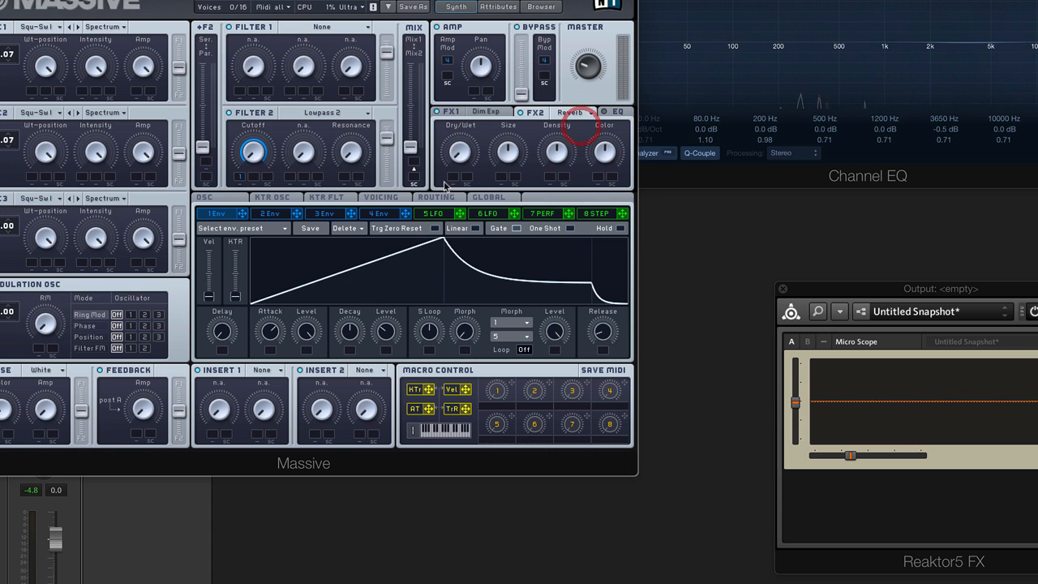
{"action": "left_click_drag", "start_coordinate": [462, 149], "coordinate": [460, 119]}
{"action": "left_click_drag", "start_coordinate": [510, 154], "coordinate": [510, 187]}
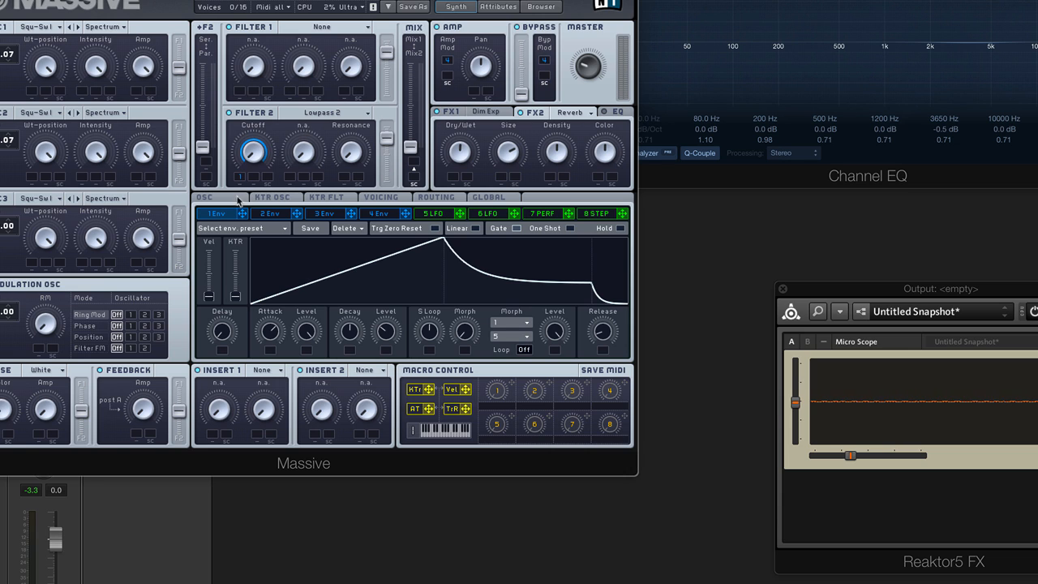
Turn envelope 1's attack nearly to zero, sustain level to zero, and shorten the decay
{"action": "left_click_drag", "start_coordinate": [279, 318], "coordinate": [300, 459]}
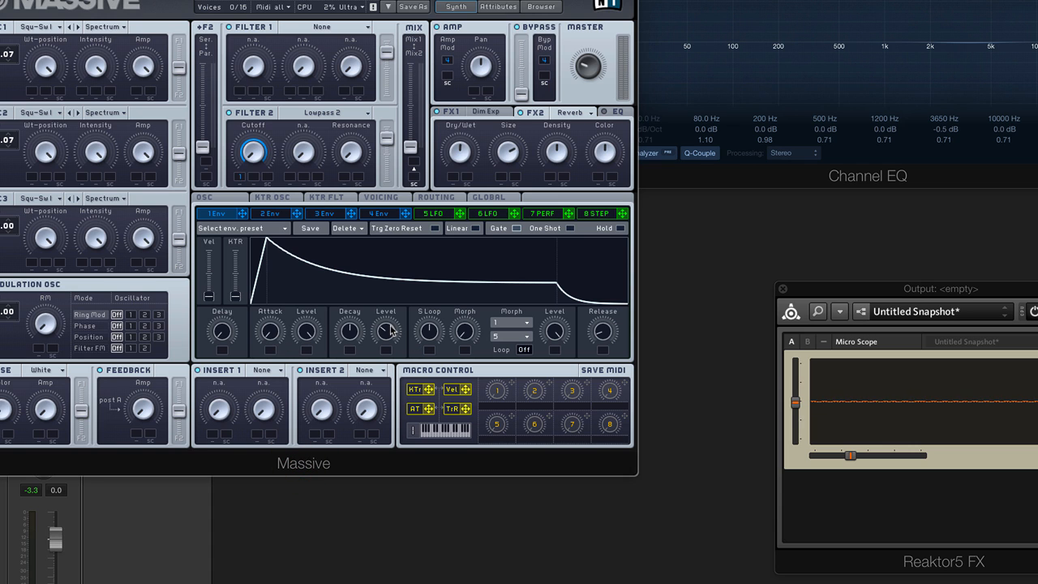
{"action": "left_click_drag", "start_coordinate": [390, 330], "coordinate": [388, 388]}
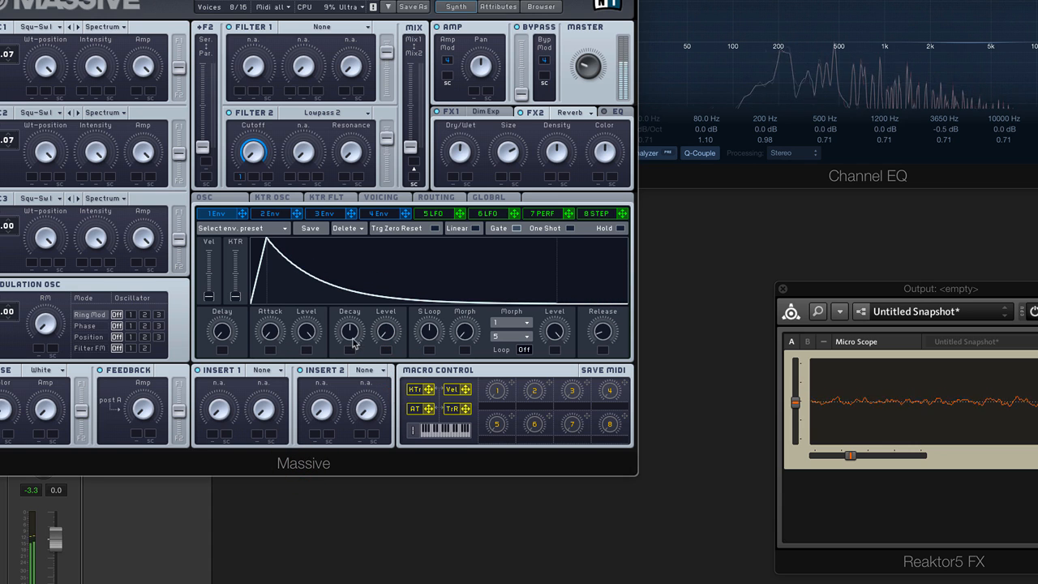
{"action": "left_click_drag", "start_coordinate": [352, 338], "coordinate": [360, 354]}
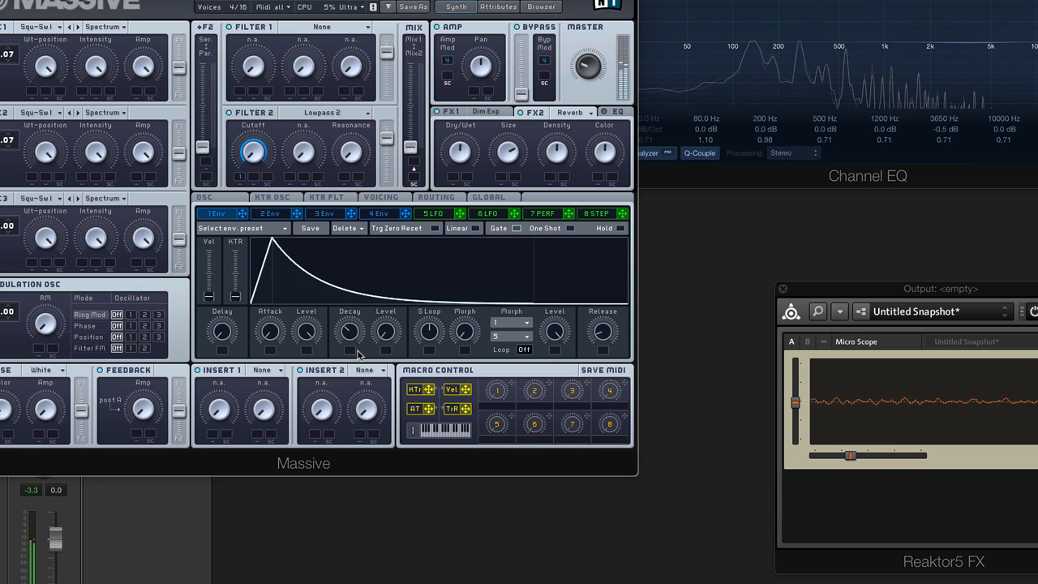
Leave Reverb in FX2, turning its Dry/Wet down and its Size up toward the middle
{"action": "left_click", "coordinate": [573, 112]}
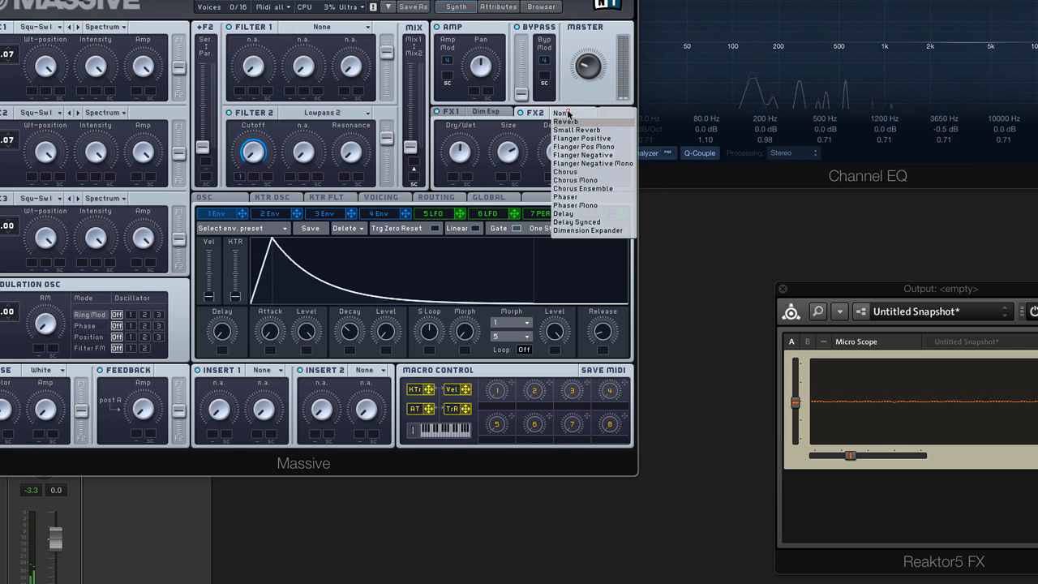
{"action": "left_click", "coordinate": [516, 175]}
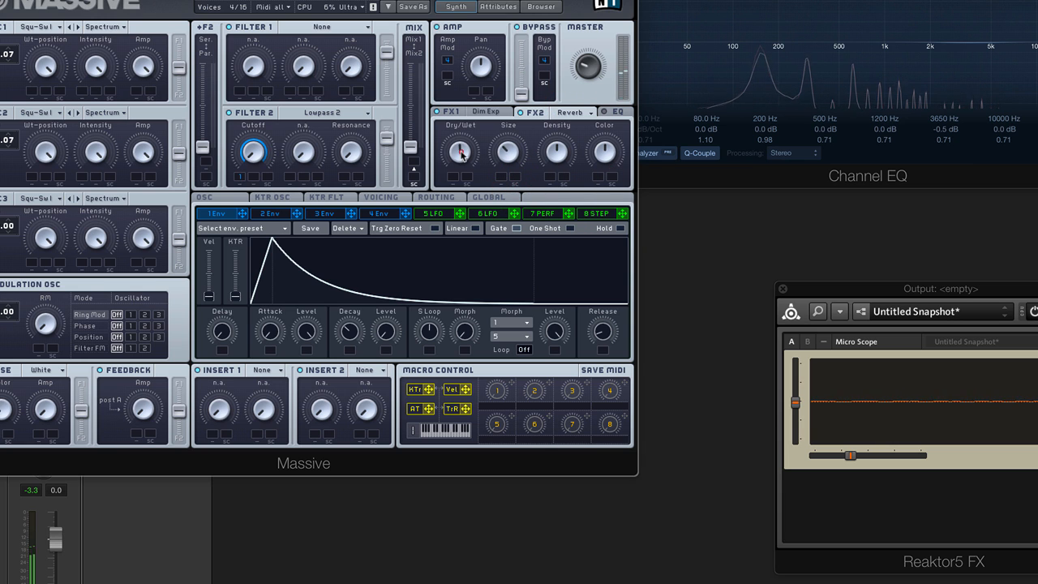
{"action": "left_click_drag", "start_coordinate": [462, 152], "coordinate": [465, 176]}
{"action": "left_click_drag", "start_coordinate": [513, 150], "coordinate": [512, 131]}
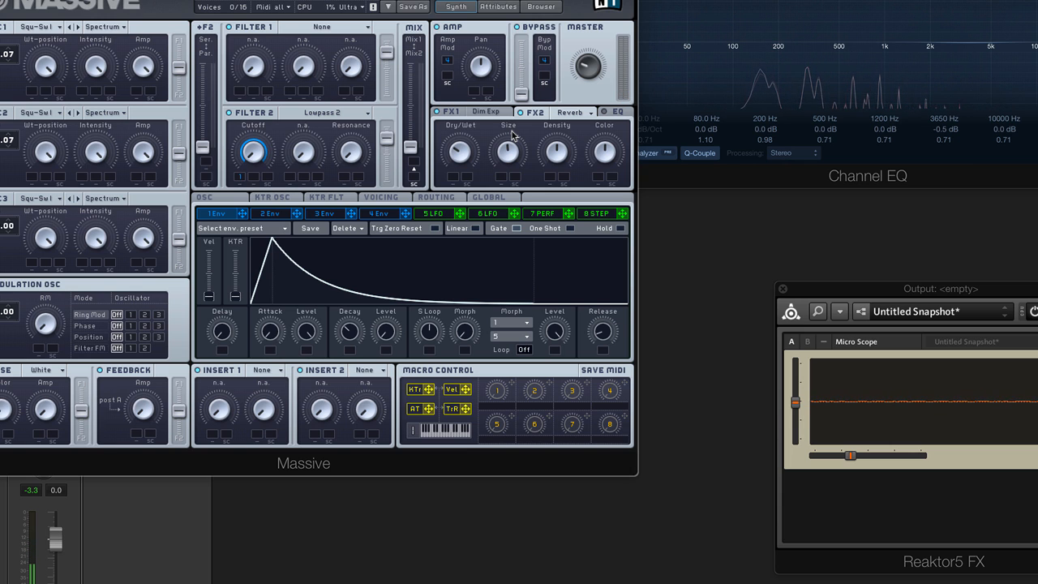
Reduce envelope 1's modulation of the Filter 2 cutoff, lower the cutoff, and show the Voicing settings
{"action": "left_click", "coordinate": [242, 213]}
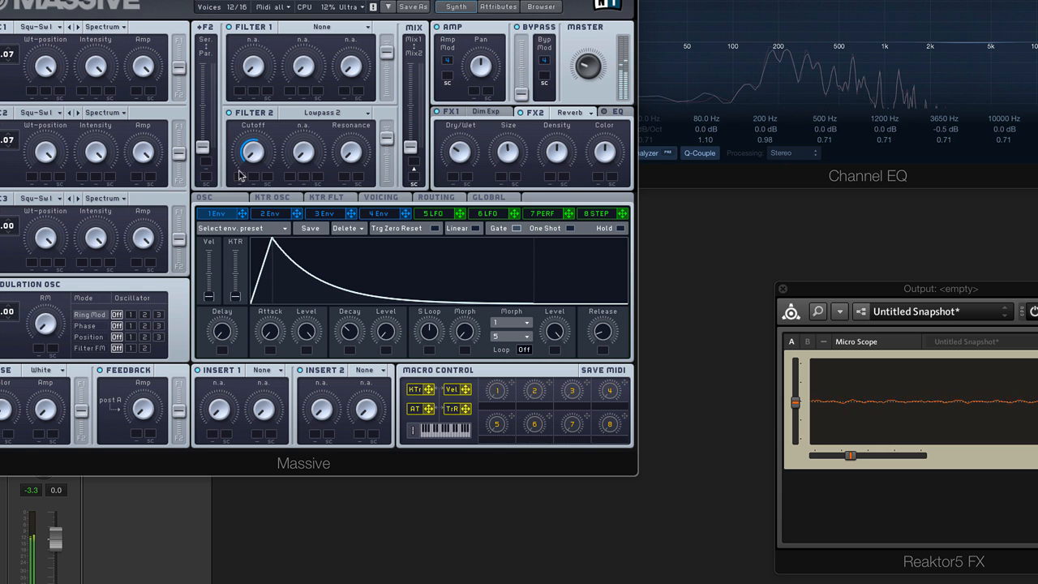
{"action": "left_click_drag", "start_coordinate": [239, 162], "coordinate": [242, 190]}
{"action": "left_click_drag", "start_coordinate": [253, 152], "coordinate": [257, 131]}
{"action": "left_click_drag", "start_coordinate": [241, 178], "coordinate": [240, 192]}
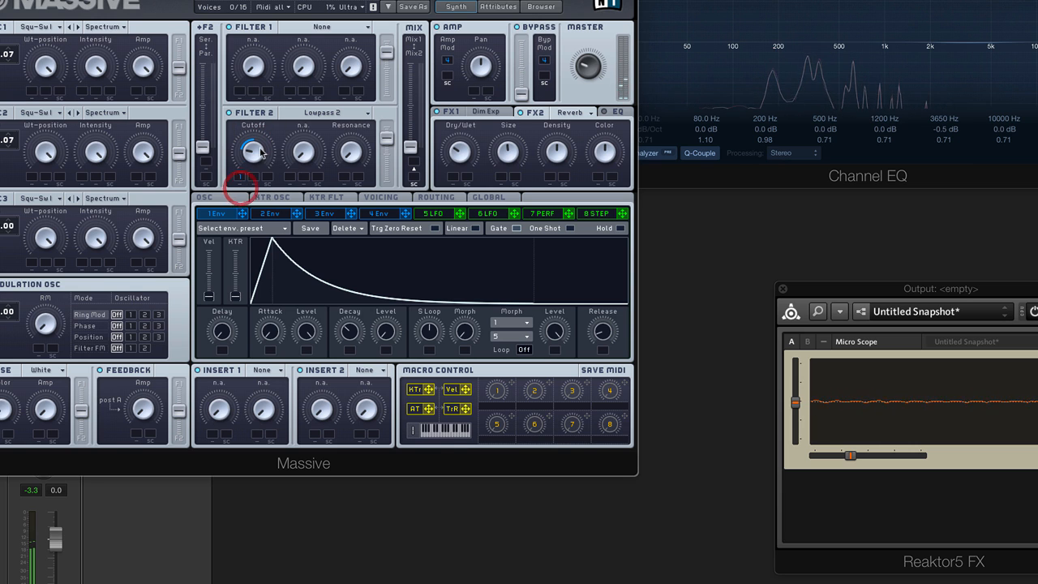
{"action": "left_click_drag", "start_coordinate": [254, 149], "coordinate": [256, 164]}
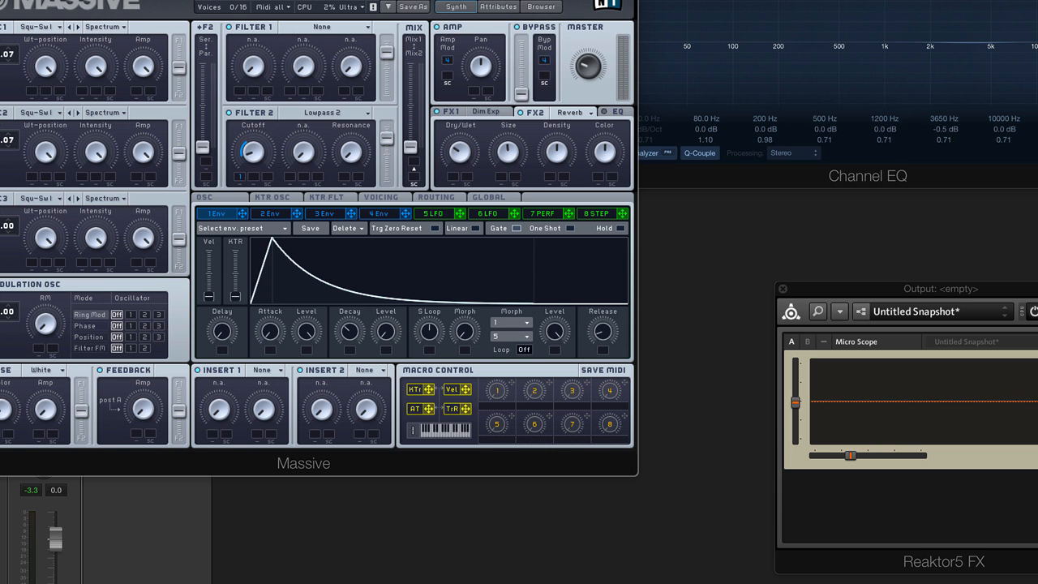
{"action": "left_click", "coordinate": [387, 201]}
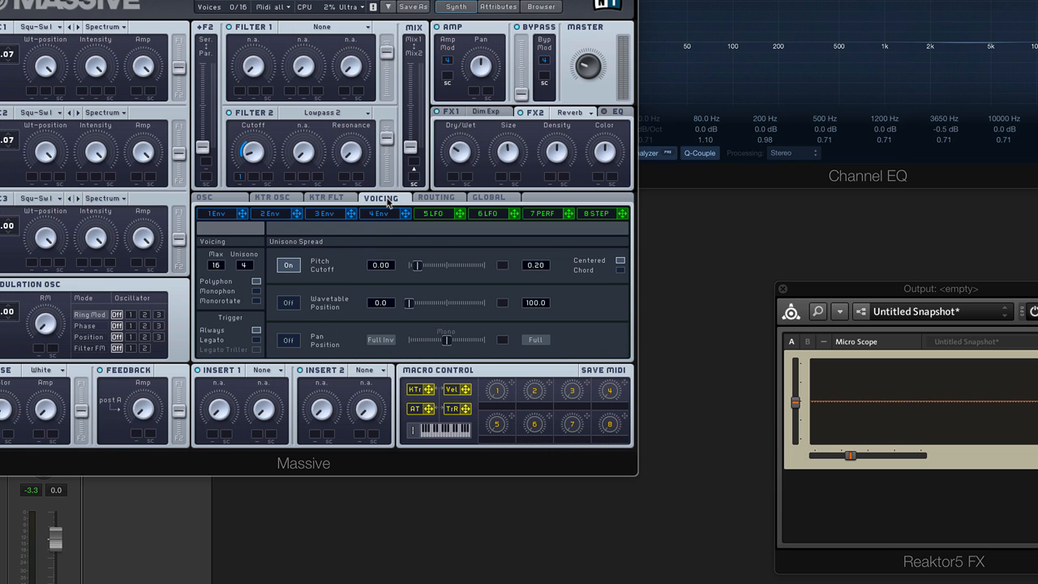